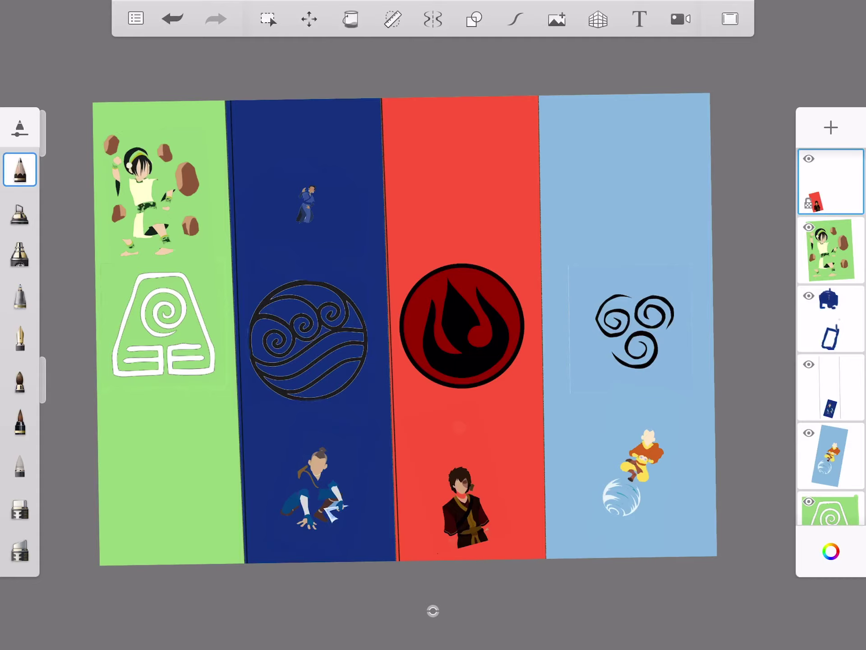
{"action": "scroll", "coordinate": [831, 336], "scroll_direction": "down", "scroll_amount": 5}
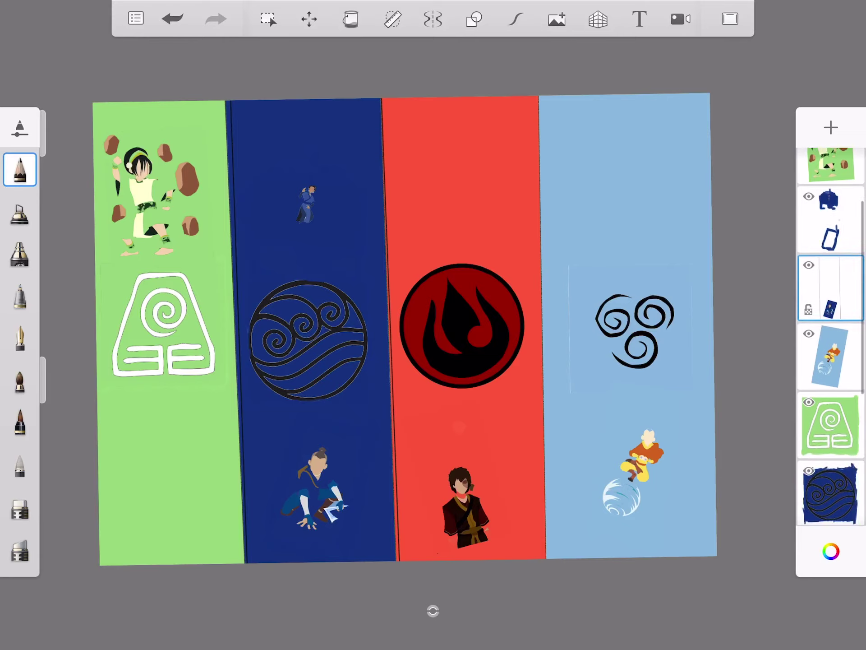
{"action": "scroll", "coordinate": [831, 336], "scroll_direction": "up", "scroll_amount": 5}
{"action": "scroll", "coordinate": [831, 336], "scroll_direction": "down", "scroll_amount": 8}
{"action": "scroll", "coordinate": [831, 336], "scroll_direction": "up", "scroll_amount": 2}
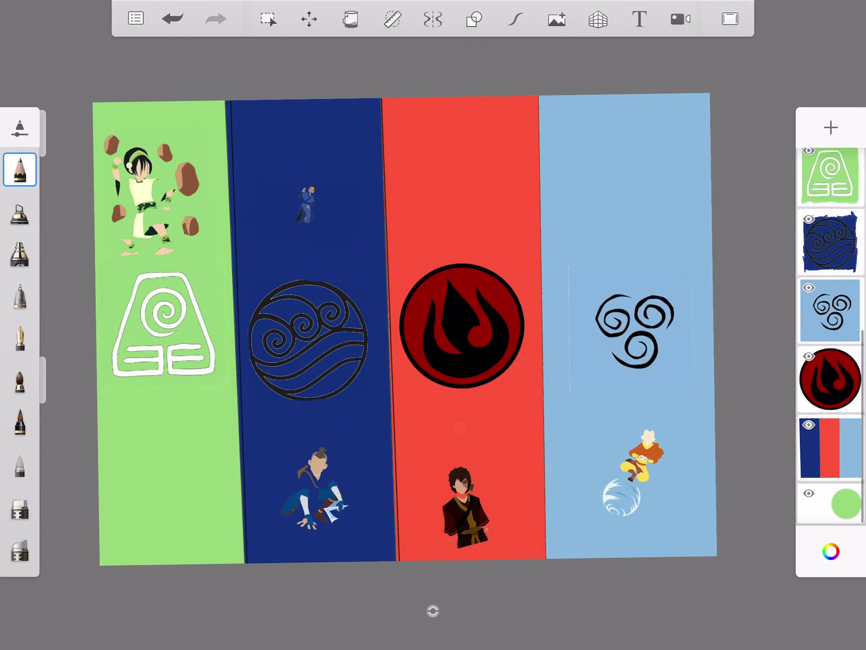
- Swap the layers list in the right panel for the colour palette swatches
{"action": "left_click", "coordinate": [831, 552]}
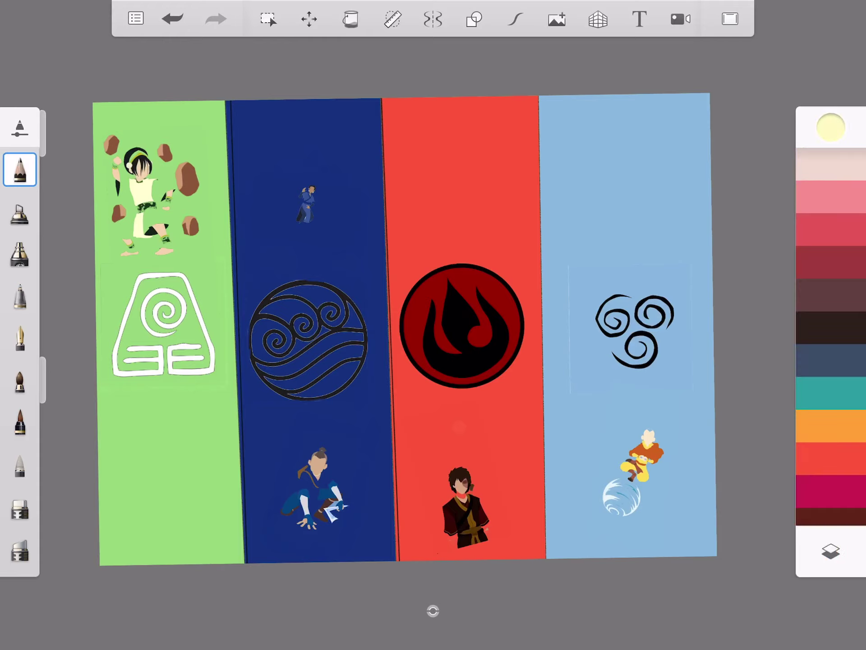
{"action": "scroll", "coordinate": [831, 336], "scroll_direction": "down", "scroll_amount": 5}
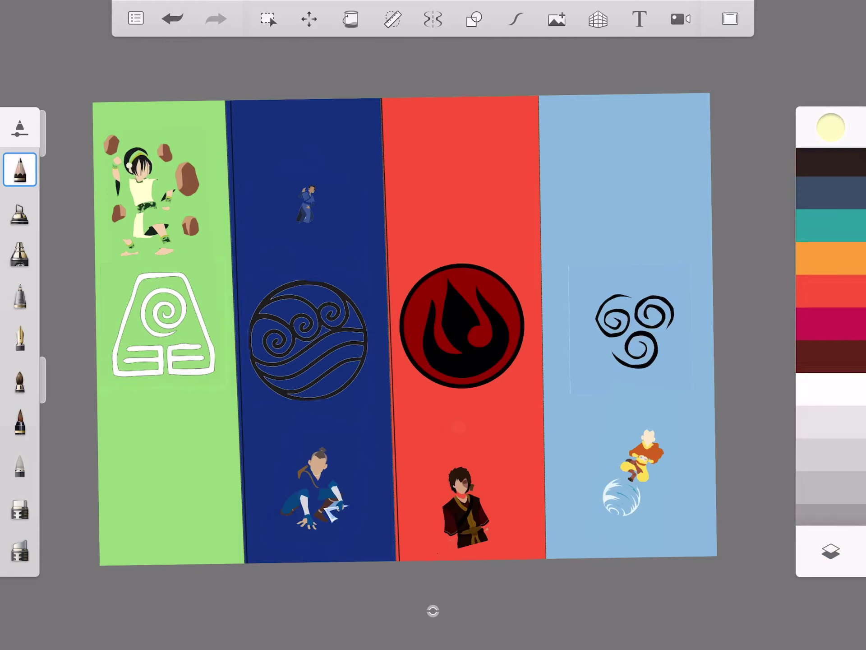
- Choose magenta and paint a first diagonal stroke across the blue and red panels
{"action": "left_click", "coordinate": [832, 274]}
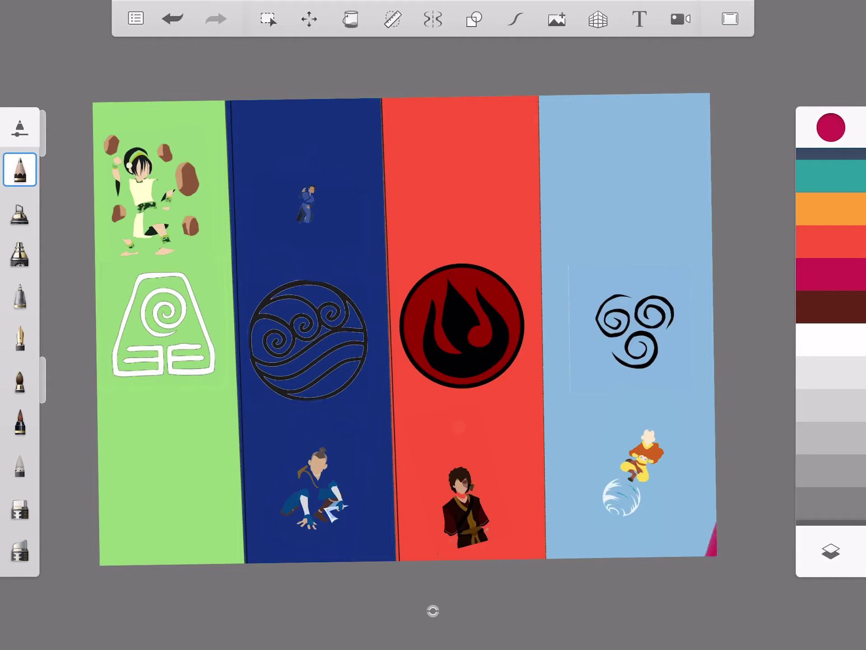
{"action": "left_click_drag", "start_coordinate": [514, 541], "coordinate": [339, 305]}
- Paint more magenta diagonals and fill the blue panel with magenta scribbles
{"action": "left_click_drag", "start_coordinate": [216, 142], "coordinate": [406, 420]}
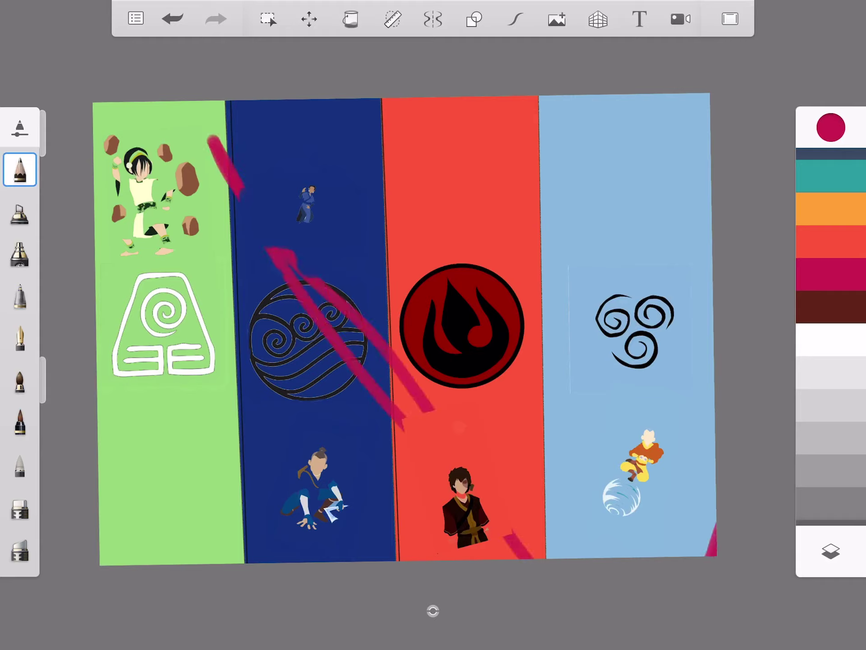
{"action": "left_click_drag", "start_coordinate": [351, 109], "coordinate": [582, 555]}
{"action": "left_click_drag", "start_coordinate": [258, 515], "coordinate": [338, 116]}
{"action": "left_click_drag", "start_coordinate": [289, 284], "coordinate": [325, 473]}
{"action": "mouse_move", "coordinate": [299, 325]}
{"action": "left_mouse_down"}
{"action": "mouse_move", "coordinate": [311, 109]}
{"action": "mouse_move", "coordinate": [366, 298]}
{"action": "left_mouse_up"}
{"action": "mouse_move", "coordinate": [372, 136]}
{"action": "left_mouse_down"}
{"action": "mouse_move", "coordinate": [392, 441]}
{"action": "mouse_move", "coordinate": [380, 332]}
{"action": "left_mouse_up"}
{"action": "left_click_drag", "start_coordinate": [298, 108], "coordinate": [298, 365]}
{"action": "mouse_move", "coordinate": [271, 101]}
{"action": "left_mouse_down"}
{"action": "mouse_move", "coordinate": [264, 359]}
{"action": "mouse_move", "coordinate": [230, 365]}
{"action": "left_mouse_up"}
- Cover the green panel in vertical magenta strokes and fill the lower blue panel
{"action": "left_click_drag", "start_coordinate": [236, 102], "coordinate": [223, 460]}
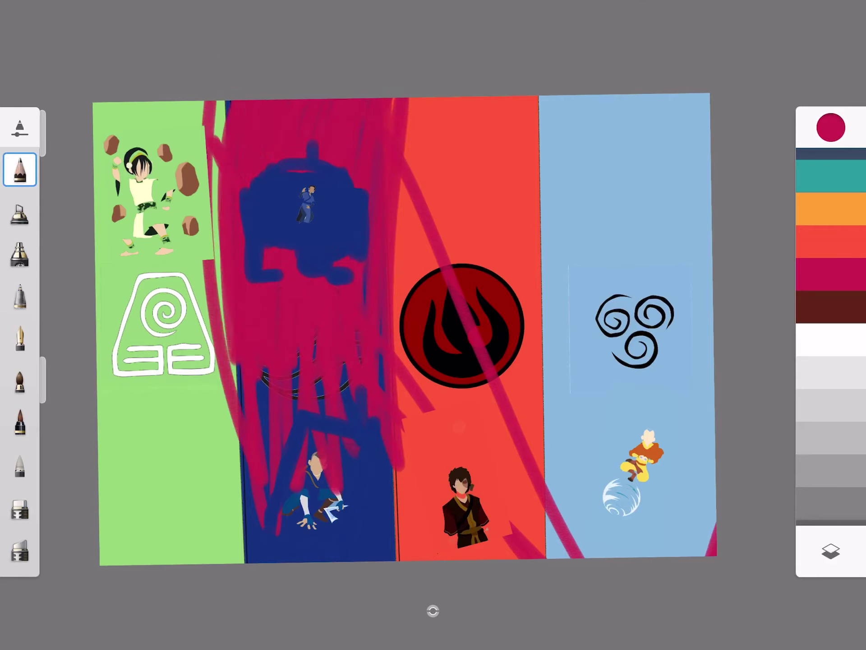
{"action": "left_click_drag", "start_coordinate": [203, 102], "coordinate": [203, 474]}
{"action": "mouse_move", "coordinate": [169, 101]}
{"action": "left_mouse_down"}
{"action": "mouse_move", "coordinate": [190, 406]}
{"action": "mouse_move", "coordinate": [156, 379]}
{"action": "left_mouse_up"}
{"action": "left_click_drag", "start_coordinate": [135, 102], "coordinate": [130, 393]}
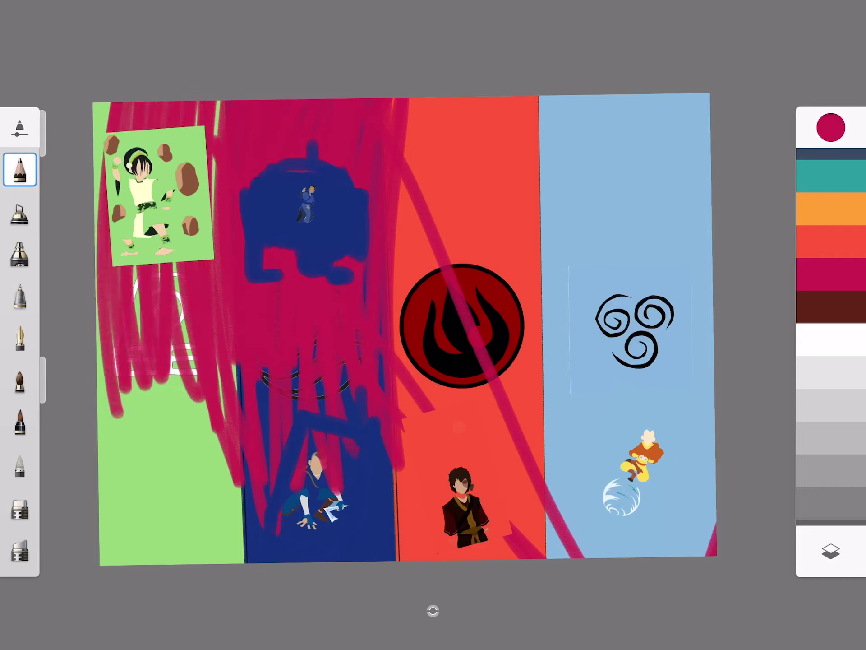
{"action": "left_click_drag", "start_coordinate": [109, 102], "coordinate": [109, 413]}
{"action": "mouse_move", "coordinate": [136, 372]}
{"action": "left_mouse_down"}
{"action": "mouse_move", "coordinate": [136, 562]}
{"action": "mouse_move", "coordinate": [146, 562]}
{"action": "left_mouse_up"}
{"action": "left_click_drag", "start_coordinate": [257, 372], "coordinate": [250, 562]}
{"action": "left_click_drag", "start_coordinate": [291, 487], "coordinate": [297, 541]}
{"action": "mouse_move", "coordinate": [314, 454]}
{"action": "left_mouse_down"}
{"action": "mouse_move", "coordinate": [318, 541]}
{"action": "mouse_move", "coordinate": [359, 447]}
{"action": "mouse_move", "coordinate": [419, 541]}
{"action": "mouse_move", "coordinate": [514, 353]}
{"action": "mouse_move", "coordinate": [568, 379]}
{"action": "left_mouse_up"}
- Swirl magenta over the red and air panels, Aang, and the fire emblem
{"action": "mouse_move", "coordinate": [420, 528]}
{"action": "left_mouse_down"}
{"action": "mouse_move", "coordinate": [514, 291]}
{"action": "mouse_move", "coordinate": [623, 216]}
{"action": "mouse_move", "coordinate": [596, 440]}
{"action": "mouse_move", "coordinate": [636, 460]}
{"action": "left_mouse_up"}
{"action": "mouse_move", "coordinate": [636, 420]}
{"action": "left_mouse_down"}
{"action": "mouse_move", "coordinate": [636, 500]}
{"action": "mouse_move", "coordinate": [637, 270]}
{"action": "mouse_move", "coordinate": [636, 400]}
{"action": "left_mouse_up"}
{"action": "mouse_move", "coordinate": [433, 379]}
{"action": "left_mouse_down"}
{"action": "mouse_move", "coordinate": [420, 251]}
{"action": "mouse_move", "coordinate": [460, 196]}
{"action": "mouse_move", "coordinate": [413, 271]}
{"action": "mouse_move", "coordinate": [447, 183]}
{"action": "mouse_move", "coordinate": [419, 169]}
{"action": "left_mouse_up"}
{"action": "left_click_drag", "start_coordinate": [423, 379], "coordinate": [410, 298]}
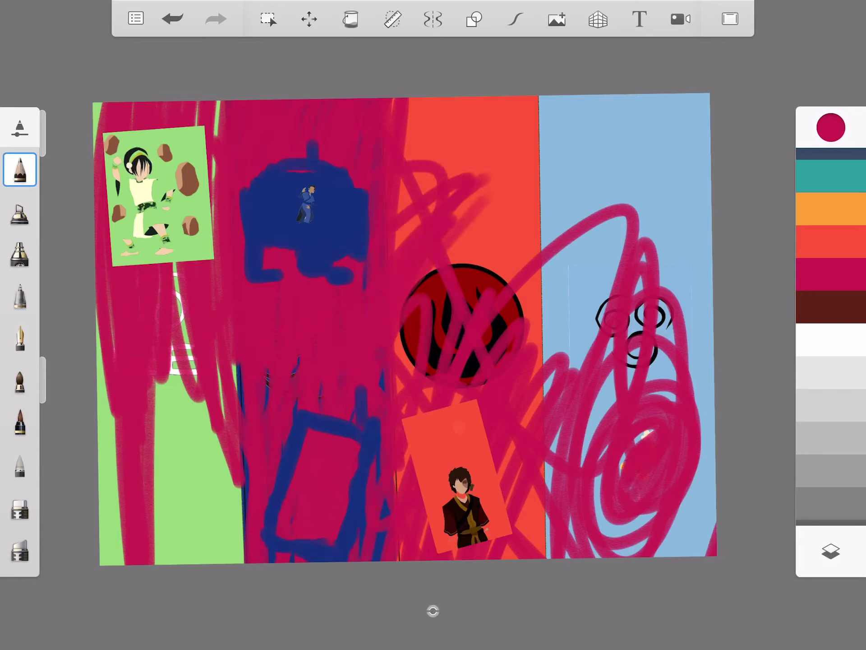
{"action": "mouse_move", "coordinate": [216, 501]}
{"action": "left_mouse_down"}
{"action": "mouse_move", "coordinate": [170, 406]}
{"action": "mouse_move", "coordinate": [115, 528]}
{"action": "left_mouse_up"}
{"action": "left_click_drag", "start_coordinate": [535, 278], "coordinate": [649, 102]}
- Switch to red-orange and sweep loops and diagonals across the middle and upper right
{"action": "left_click", "coordinate": [831, 241]}
{"action": "mouse_move", "coordinate": [406, 393]}
{"action": "left_mouse_down"}
{"action": "mouse_move", "coordinate": [433, 250]}
{"action": "mouse_move", "coordinate": [582, 108]}
{"action": "left_mouse_up"}
{"action": "left_click_drag", "start_coordinate": [582, 108], "coordinate": [284, 535]}
{"action": "left_click_drag", "start_coordinate": [332, 413], "coordinate": [474, 204]}
{"action": "left_click_drag", "start_coordinate": [257, 535], "coordinate": [420, 189]}
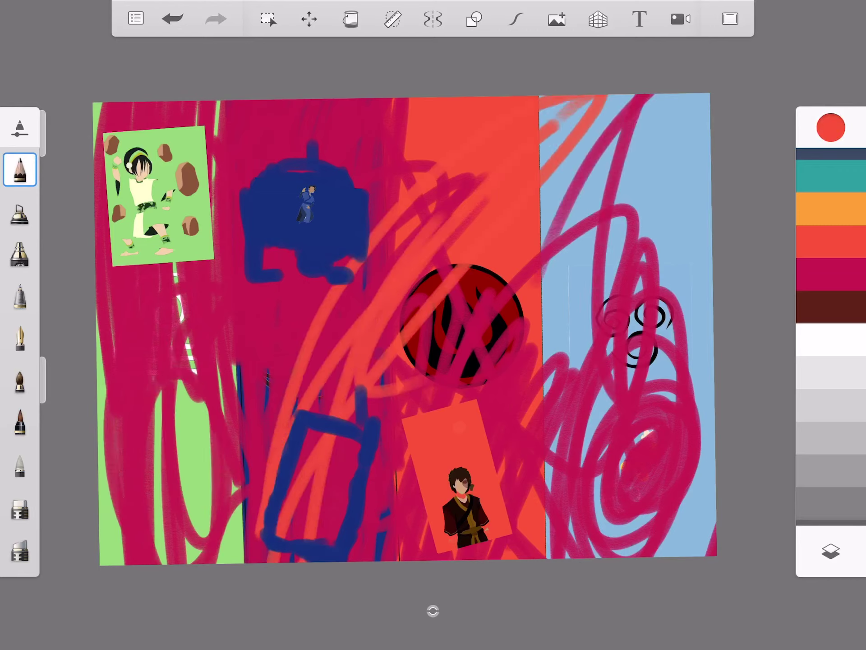
{"action": "left_click_drag", "start_coordinate": [372, 426], "coordinate": [454, 257]}
{"action": "left_click_drag", "start_coordinate": [379, 555], "coordinate": [704, 101]}
- Scribble red-orange over the light-blue air panel and across the left and middle
{"action": "left_click_drag", "start_coordinate": [541, 508], "coordinate": [704, 169]}
{"action": "left_click_drag", "start_coordinate": [582, 542], "coordinate": [676, 285]}
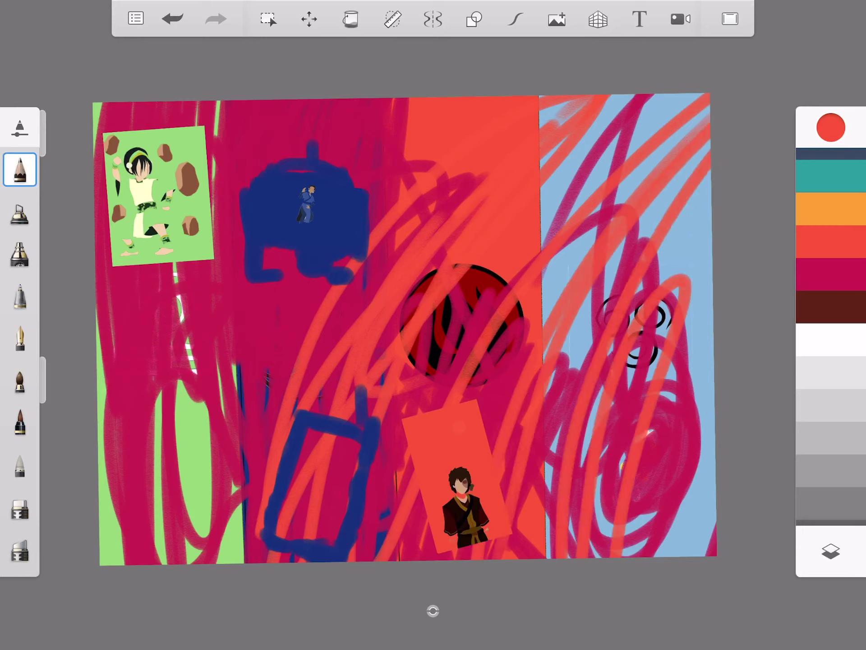
{"action": "left_click_drag", "start_coordinate": [643, 555], "coordinate": [710, 420]}
{"action": "left_click_drag", "start_coordinate": [677, 555], "coordinate": [697, 386]}
{"action": "left_click_drag", "start_coordinate": [555, 407], "coordinate": [609, 108]}
{"action": "left_click_drag", "start_coordinate": [379, 353], "coordinate": [419, 176]}
{"action": "left_click_drag", "start_coordinate": [203, 542], "coordinate": [352, 122]}
{"action": "left_click_drag", "start_coordinate": [102, 353], "coordinate": [271, 271]}
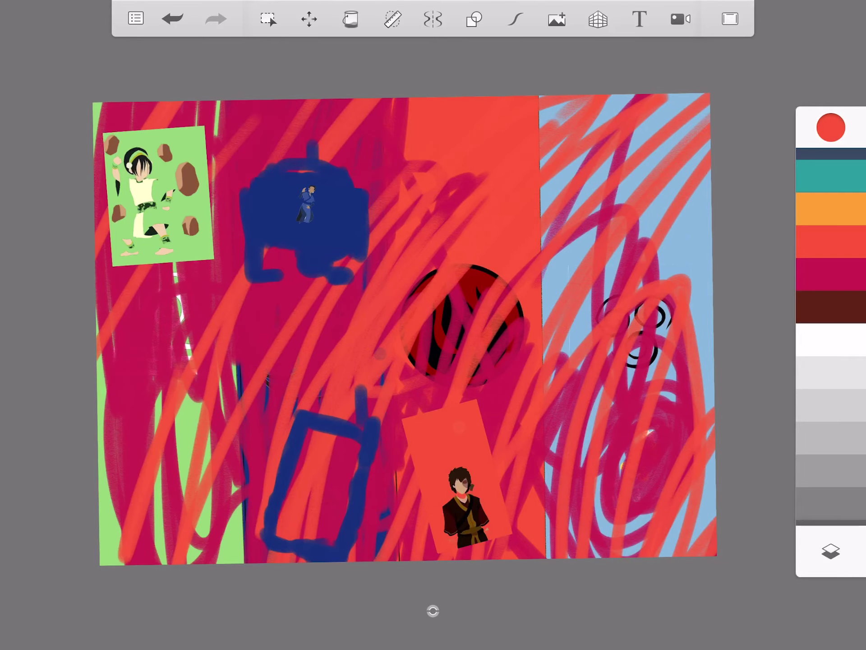
{"action": "left_click", "coordinate": [831, 209]}
- Paint orange diagonals across the artwork and orange zigzags over the left and middle
{"action": "left_click_drag", "start_coordinate": [650, 515], "coordinate": [684, 298]}
{"action": "left_click_drag", "start_coordinate": [555, 541], "coordinate": [676, 291]}
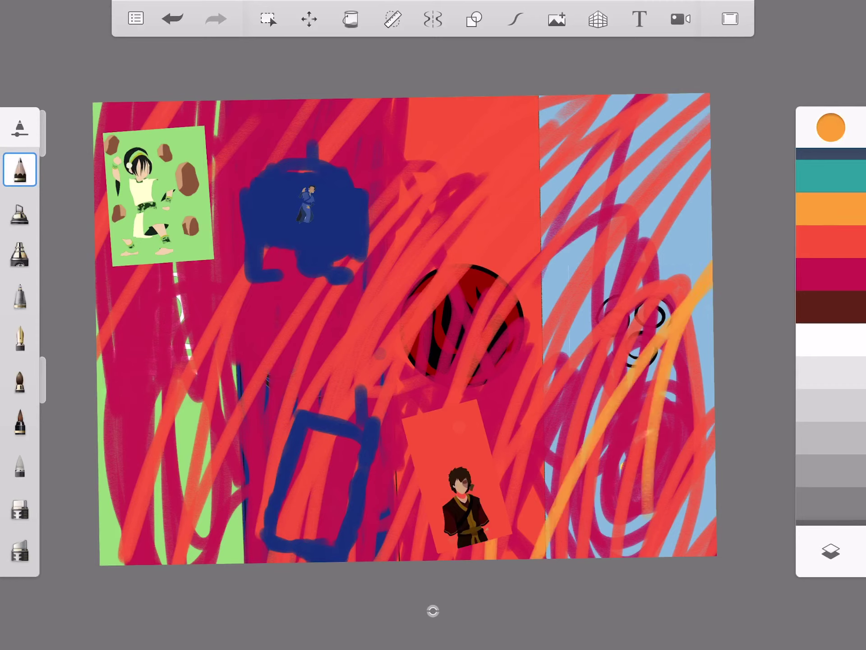
{"action": "left_click_drag", "start_coordinate": [501, 495], "coordinate": [684, 115]}
{"action": "left_click_drag", "start_coordinate": [366, 555], "coordinate": [542, 122]}
{"action": "left_click_drag", "start_coordinate": [305, 542], "coordinate": [453, 129]}
{"action": "left_click_drag", "start_coordinate": [326, 285], "coordinate": [196, 474]}
{"action": "left_click_drag", "start_coordinate": [203, 284], "coordinate": [121, 386]}
{"action": "left_click_drag", "start_coordinate": [136, 270], "coordinate": [250, 122]}
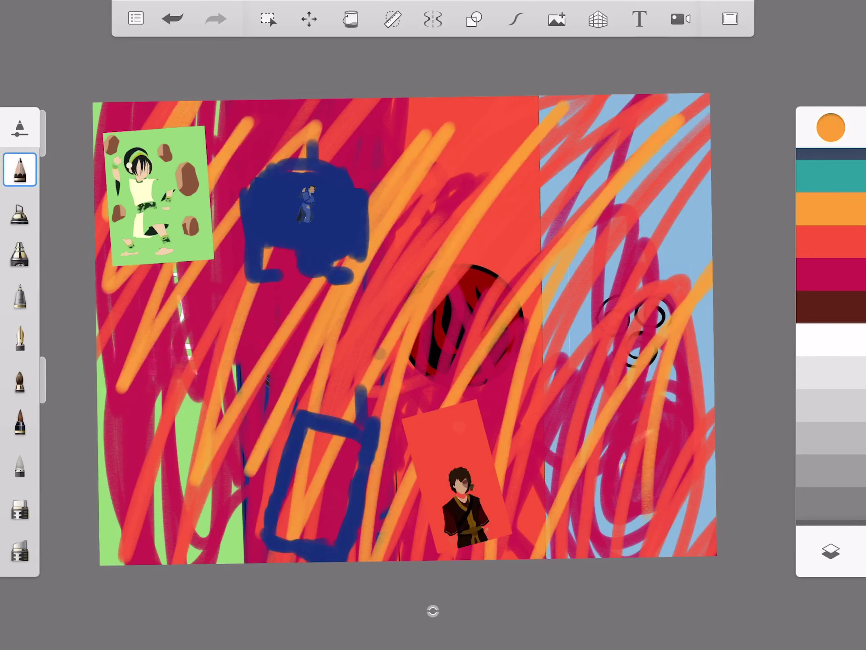
- Switch to teal, paint diagonal strokes across the artwork, and add an arc near the top
{"action": "left_click", "coordinate": [830, 175]}
{"action": "left_click_drag", "start_coordinate": [704, 311], "coordinate": [548, 474]}
{"action": "left_click_drag", "start_coordinate": [623, 244], "coordinate": [487, 406]}
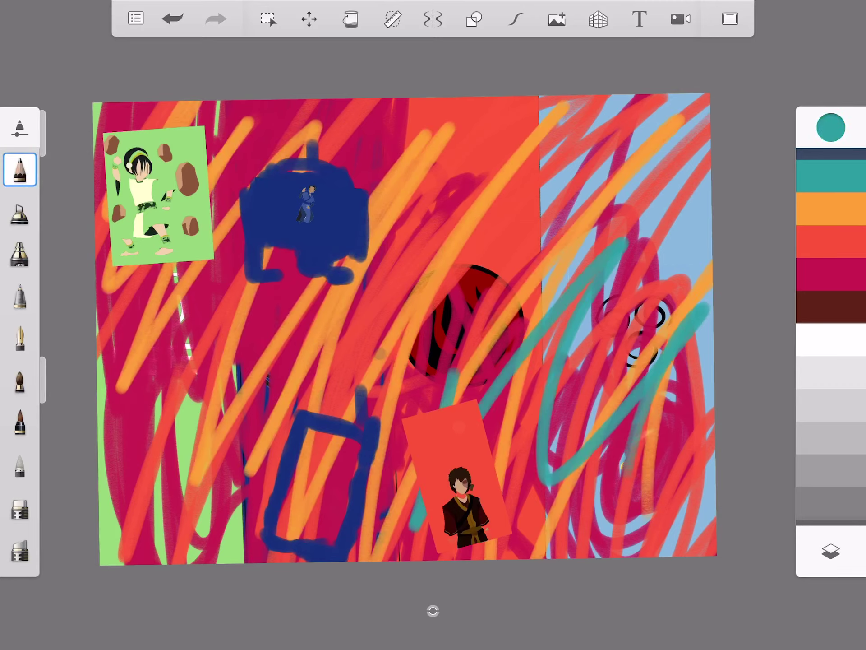
{"action": "left_click_drag", "start_coordinate": [474, 230], "coordinate": [318, 413]}
{"action": "left_click_drag", "start_coordinate": [325, 284], "coordinate": [203, 440]}
{"action": "left_click_drag", "start_coordinate": [312, 109], "coordinate": [101, 392]}
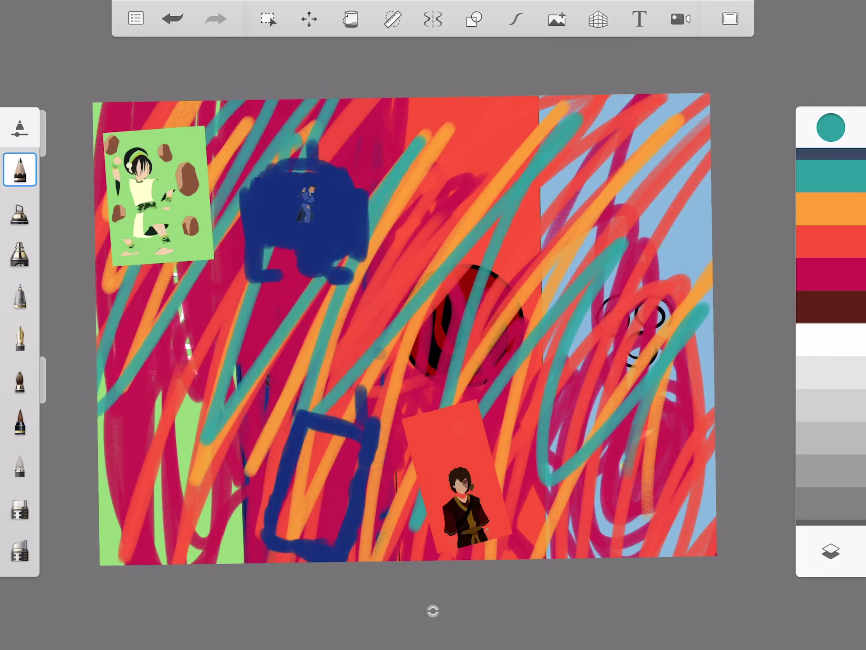
{"action": "left_click_drag", "start_coordinate": [270, 264], "coordinate": [419, 298]}
{"action": "scroll", "coordinate": [831, 338], "scroll_direction": "down", "scroll_amount": 5}
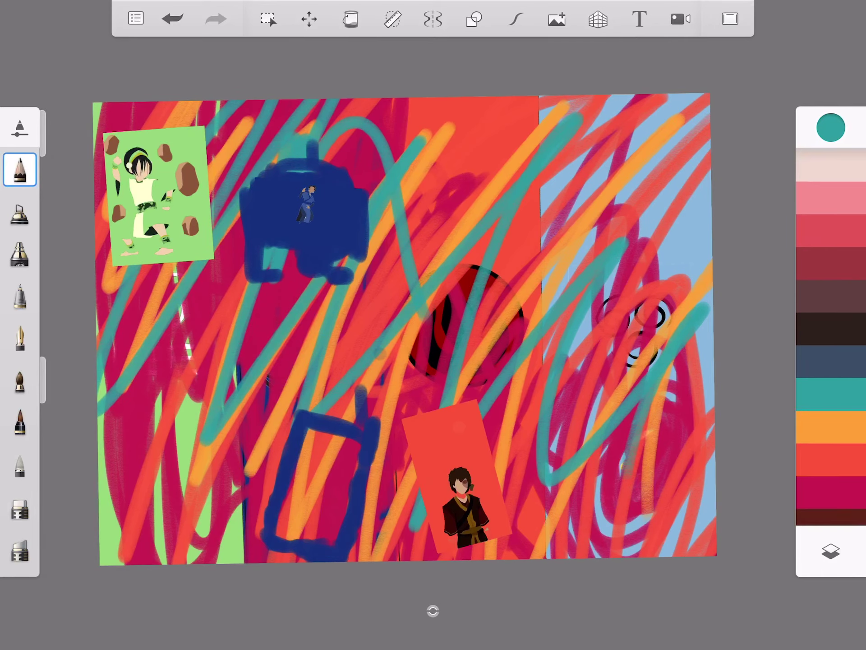
- Switch to red and add three strokes in the middle of the artwork
{"action": "left_click", "coordinate": [831, 230]}
{"action": "left_click_drag", "start_coordinate": [555, 135], "coordinate": [487, 292]}
{"action": "left_click_drag", "start_coordinate": [406, 135], "coordinate": [365, 312]}
{"action": "left_click_drag", "start_coordinate": [528, 257], "coordinate": [454, 393]}
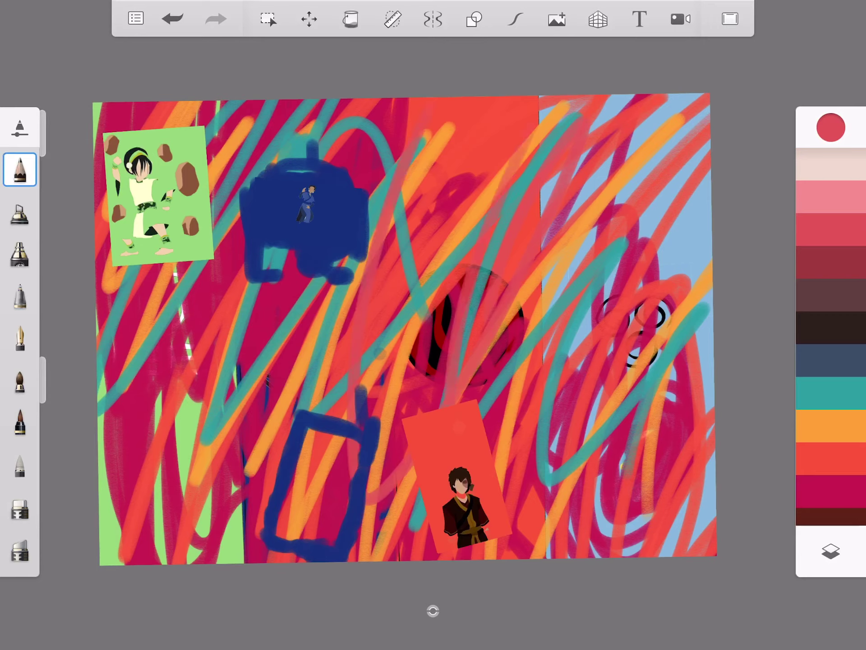
{"action": "left_click", "coordinate": [832, 163]}
- Scribble pale pink loops over the canvas centre and the left side
{"action": "left_click_drag", "start_coordinate": [433, 291], "coordinate": [440, 406]}
{"action": "left_click_drag", "start_coordinate": [379, 122], "coordinate": [555, 460]}
{"action": "left_click_drag", "start_coordinate": [473, 121], "coordinate": [446, 406]}
{"action": "left_click_drag", "start_coordinate": [474, 149], "coordinate": [460, 399]}
{"action": "left_click_drag", "start_coordinate": [338, 285], "coordinate": [379, 413]}
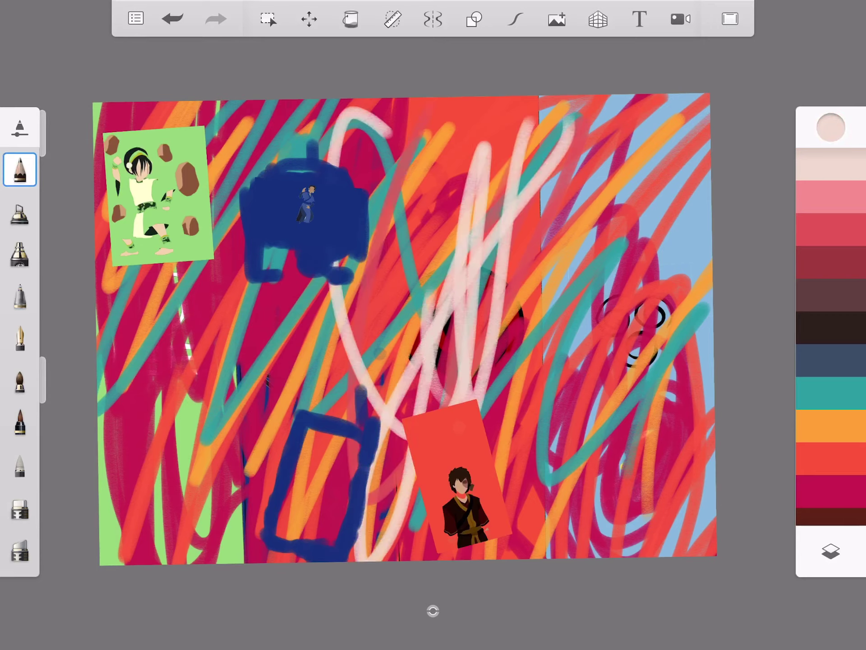
{"action": "left_click_drag", "start_coordinate": [487, 270], "coordinate": [379, 135]}
{"action": "left_click_drag", "start_coordinate": [217, 270], "coordinate": [440, 305]}
{"action": "left_click_drag", "start_coordinate": [101, 285], "coordinate": [291, 406]}
{"action": "left_click_drag", "start_coordinate": [189, 270], "coordinate": [115, 541]}
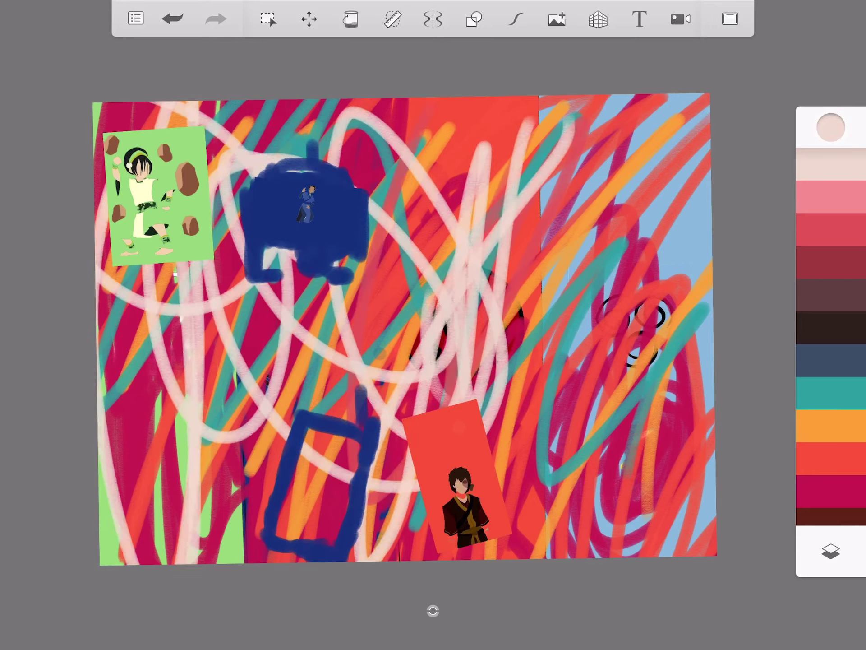
- Loop pale pink strokes across the canvas from left to right
{"action": "left_click_drag", "start_coordinate": [148, 270], "coordinate": [257, 399]}
{"action": "left_click_drag", "start_coordinate": [291, 270], "coordinate": [352, 359]}
{"action": "left_click_drag", "start_coordinate": [379, 238], "coordinate": [568, 514]}
{"action": "left_click_drag", "start_coordinate": [569, 129], "coordinate": [698, 446]}
{"action": "left_click_drag", "start_coordinate": [636, 358], "coordinate": [642, 556]}
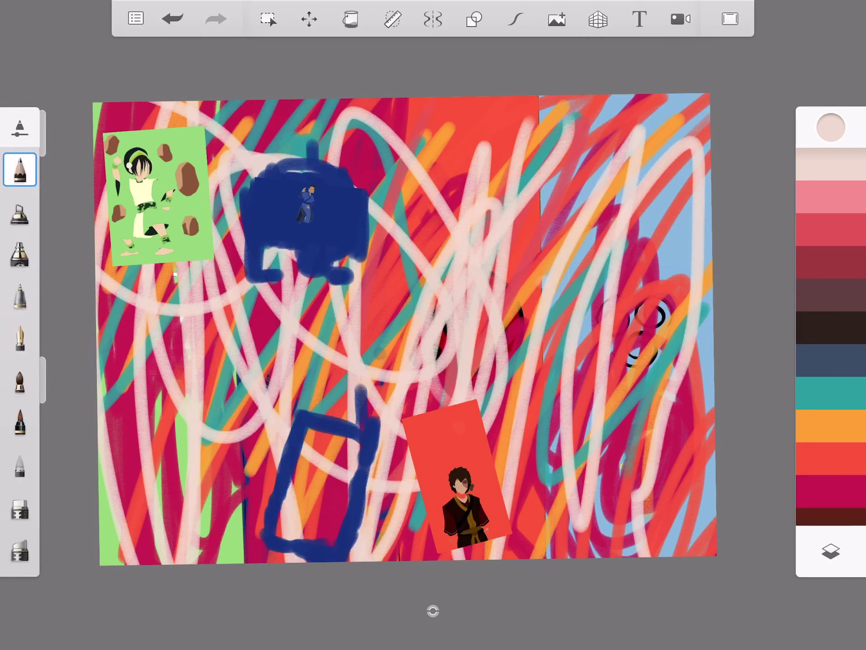
- Add pale pink loops over the air panel, the lower centre and near the right edge
{"action": "left_click_drag", "start_coordinate": [407, 338], "coordinate": [447, 420]}
{"action": "left_click_drag", "start_coordinate": [352, 284], "coordinate": [420, 454]}
{"action": "mouse_move", "coordinate": [501, 197]}
{"action": "left_mouse_down"}
{"action": "mouse_move", "coordinate": [582, 311]}
{"action": "mouse_move", "coordinate": [582, 345]}
{"action": "left_mouse_up"}
{"action": "left_click_drag", "start_coordinate": [419, 487], "coordinate": [416, 558]}
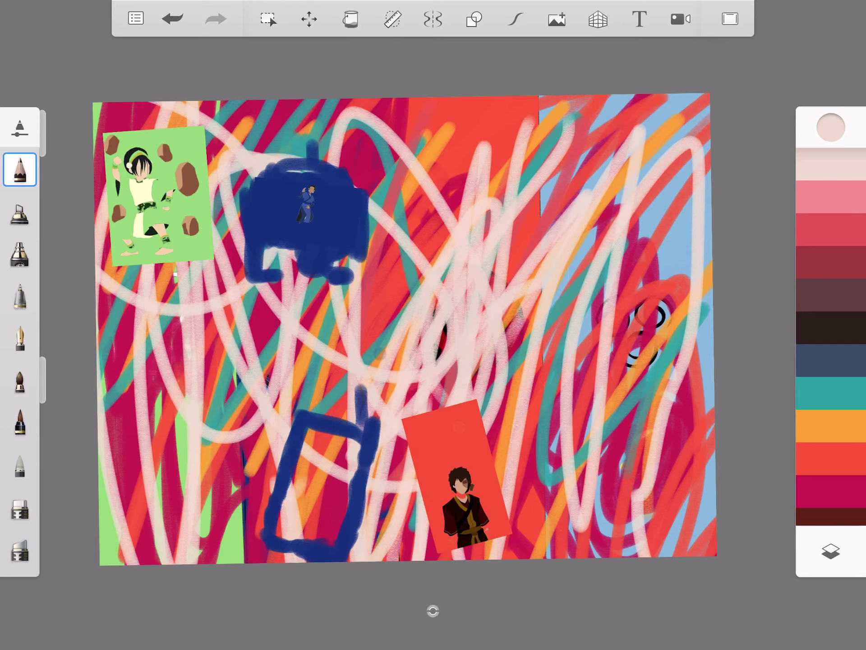
{"action": "left_click_drag", "start_coordinate": [299, 352], "coordinate": [324, 528]}
{"action": "left_click_drag", "start_coordinate": [271, 325], "coordinate": [264, 555]}
{"action": "left_click_drag", "start_coordinate": [582, 223], "coordinate": [527, 556]}
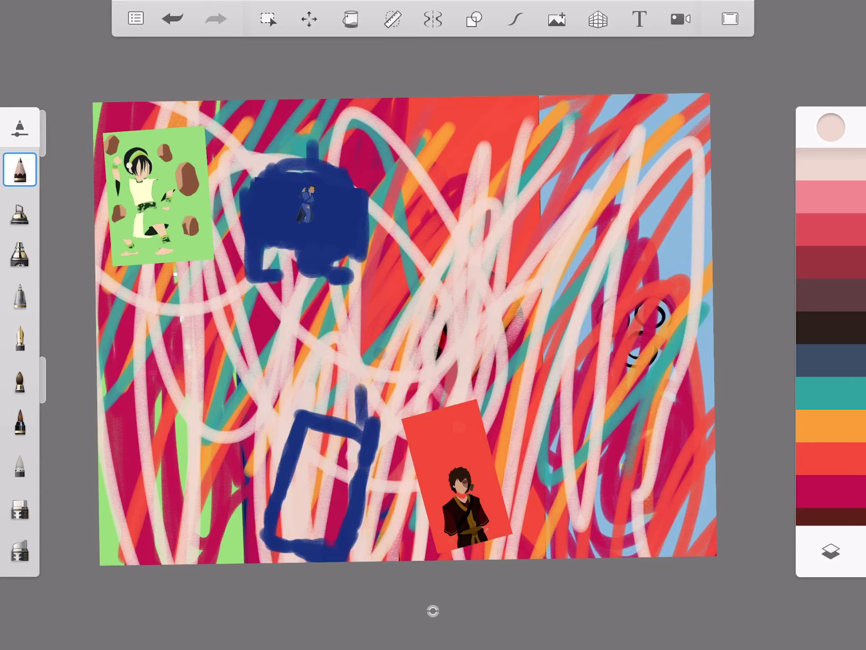
{"action": "left_click_drag", "start_coordinate": [697, 224], "coordinate": [697, 369]}
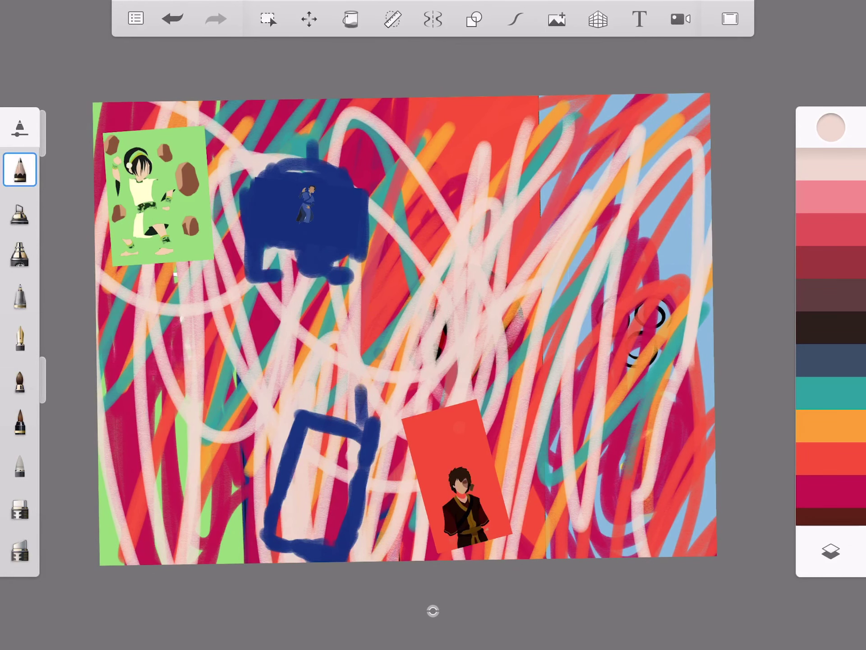
- Leave SketchBook for the iPad Settings and pull down Control Center
{"action": "key", "text": "super"}
{"action": "left_click", "coordinate": [417, 580]}
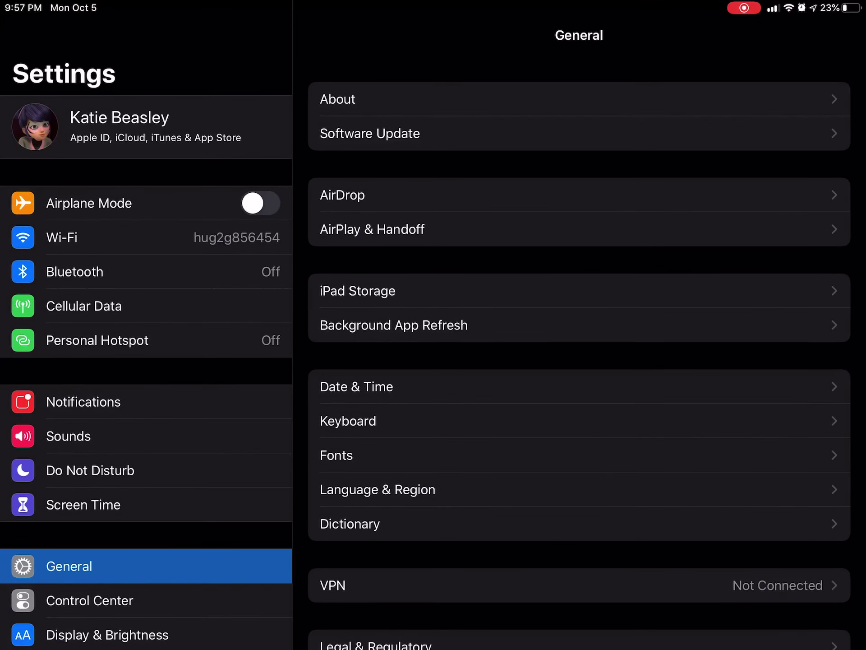
{"action": "left_click_drag", "start_coordinate": [812, 3], "coordinate": [778, 203]}
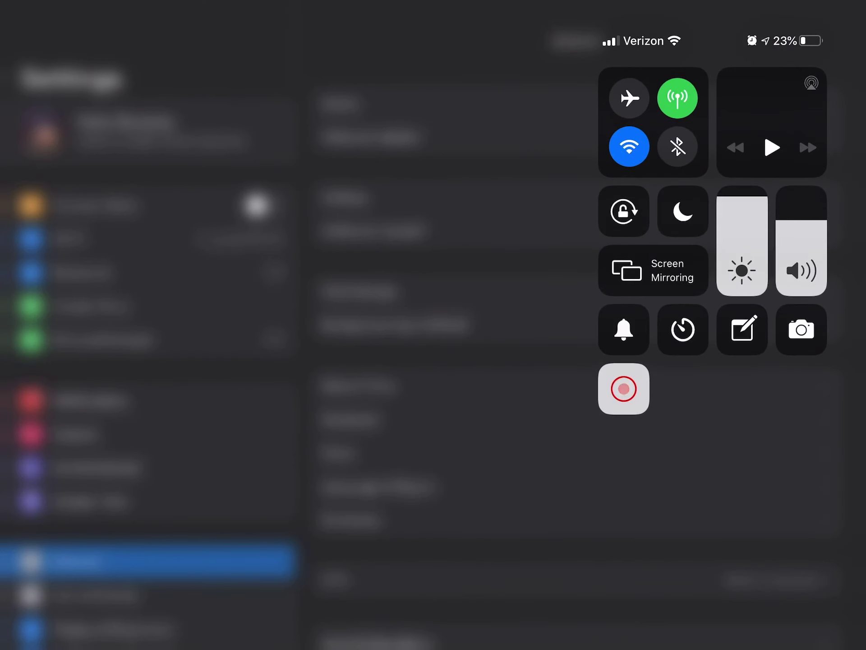